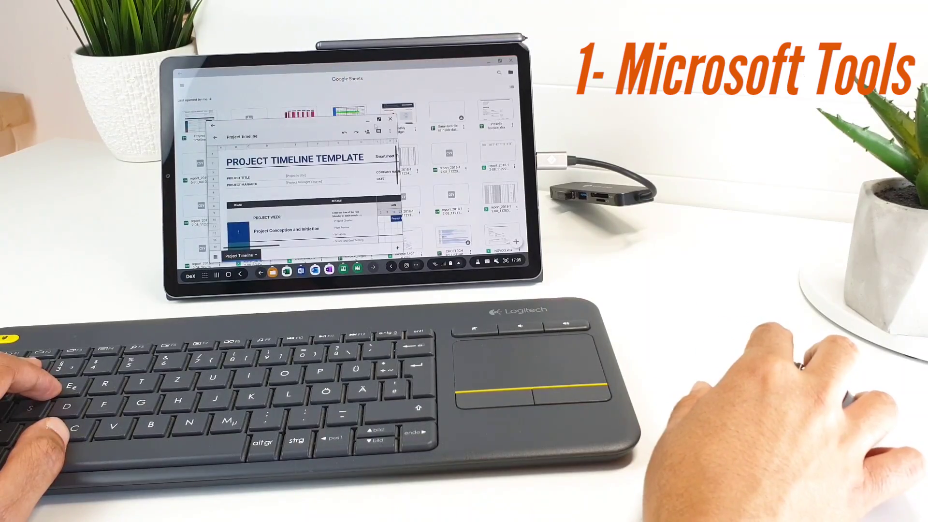
Maximize the Project timeline spreadsheet window to fill the DeX screen
click(379, 118)
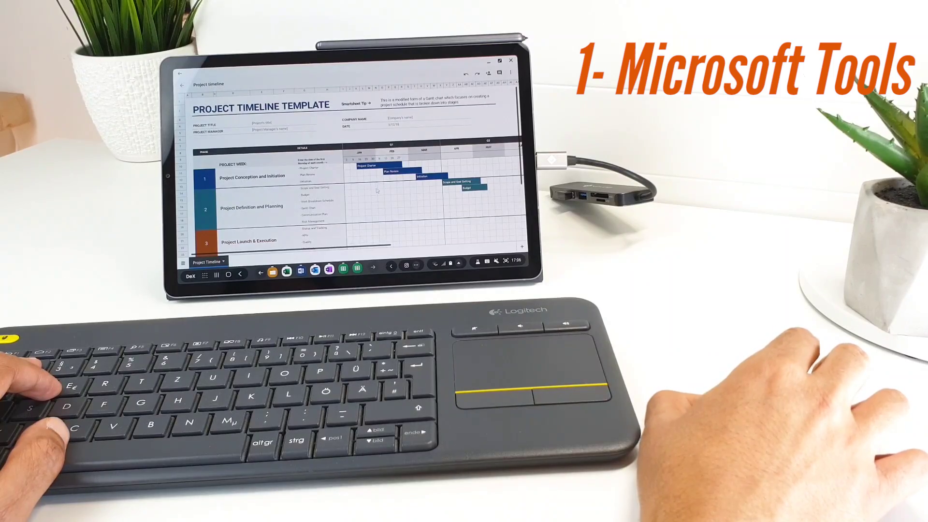
scroll(377, 190, down, 4)
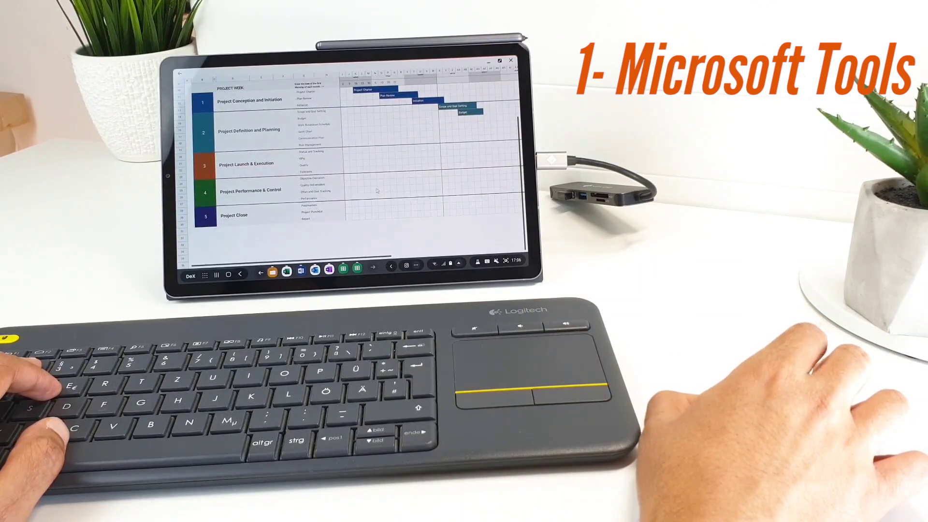
scroll(377, 191, up, 4)
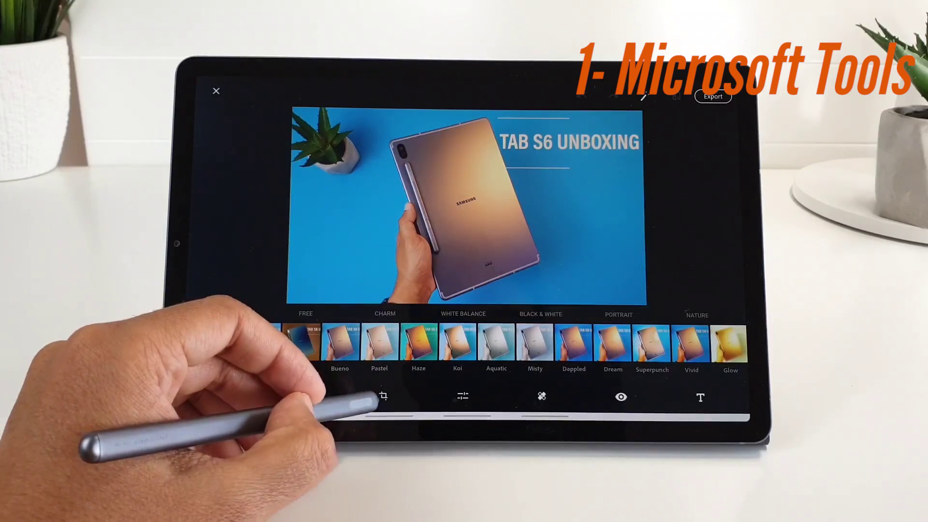
Widen the TAB S6 UNBOXING crop slightly at the lower-left and shift the image left
mouse_move(333, 281)
mouse_down()
mouse_move(324, 283)
mouse_move(332, 279)
mouse_up()
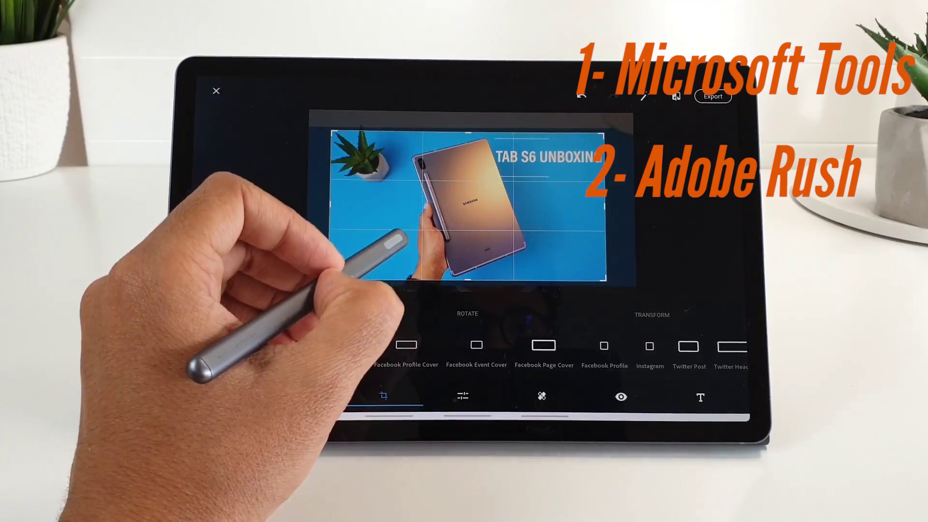
drag(405, 239, 388, 239)
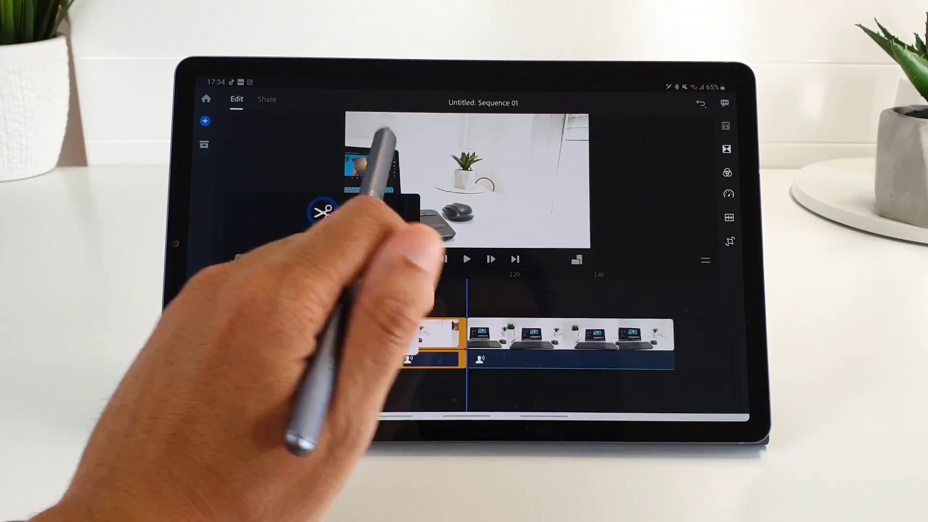
Bring up the split option on the timeline clip, then drag to reposition the image
click(198, 273)
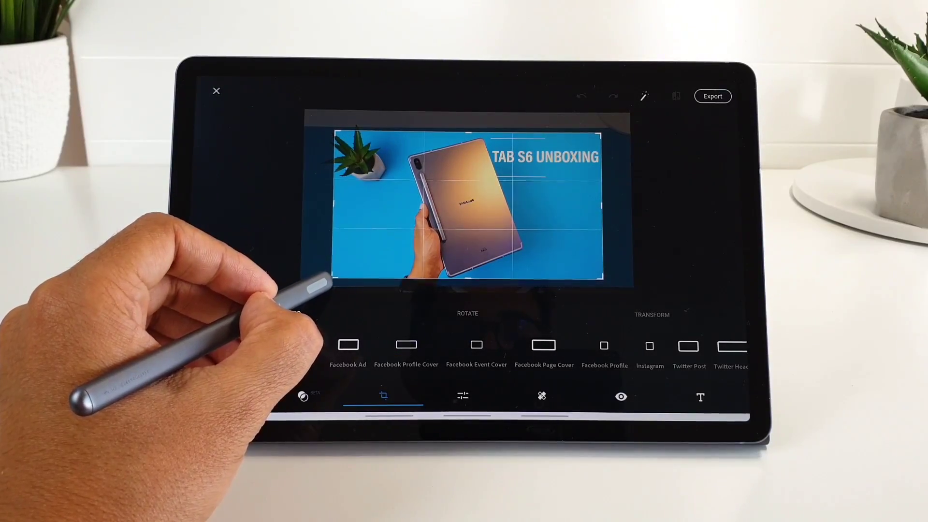
drag(435, 217, 464, 210)
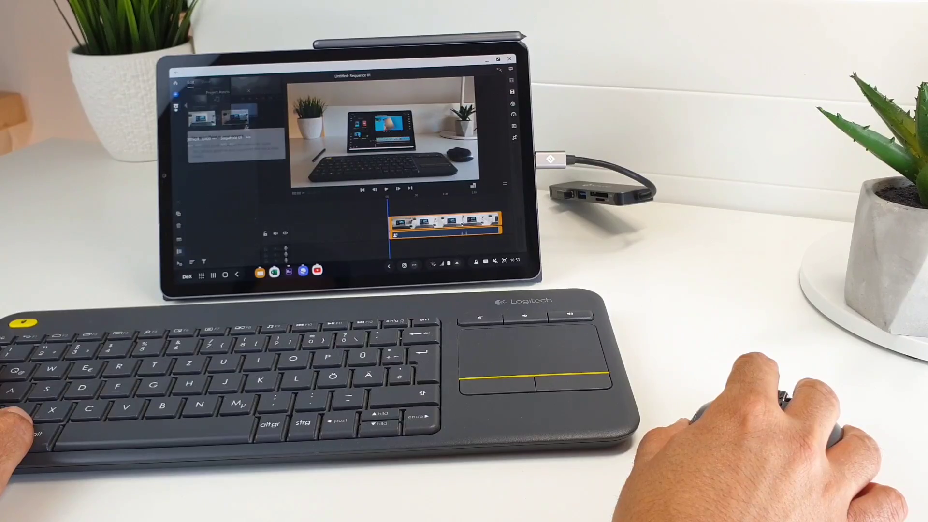
Close the Project Assets panel and drag the dividers to widen the preview and timeline
drag(287, 131, 250, 130)
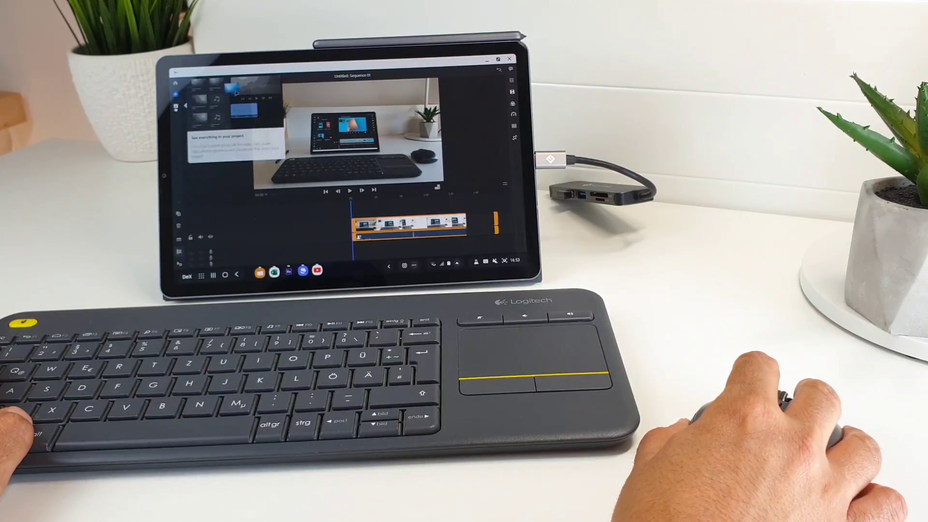
click(272, 108)
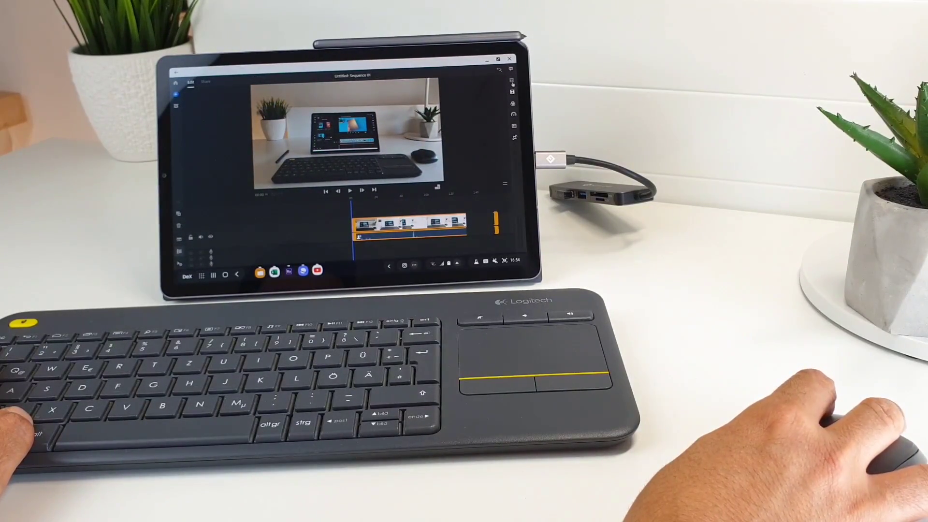
drag(239, 138, 204, 137)
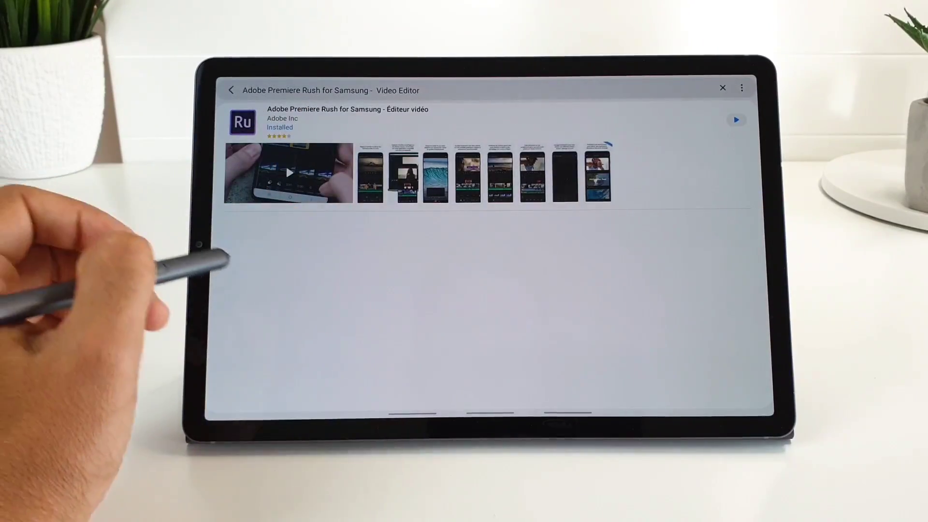
Open the Adobe Premiere Rush for Samsung store page from the search results
click(243, 121)
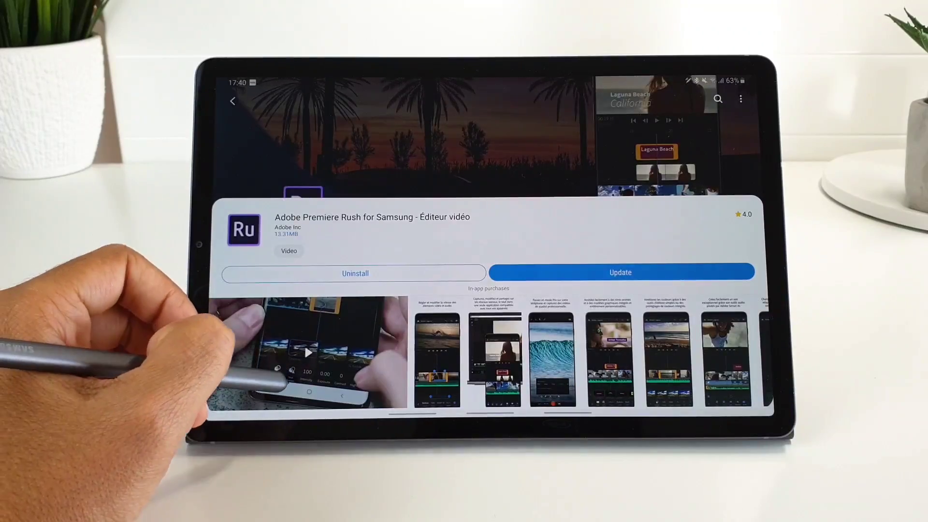
scroll(479, 326, down, 6)
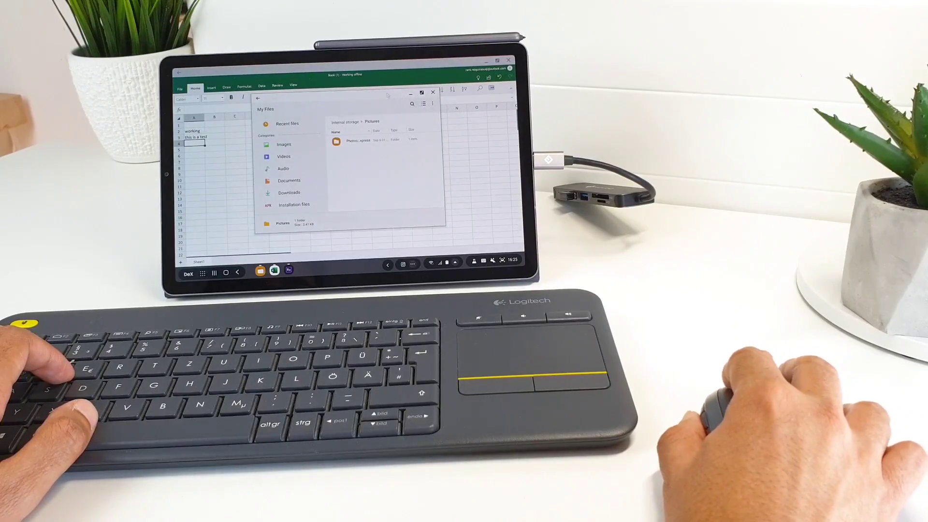
Move My Files aside and shrink the Excel workbook into a smaller window
drag(388, 95, 303, 122)
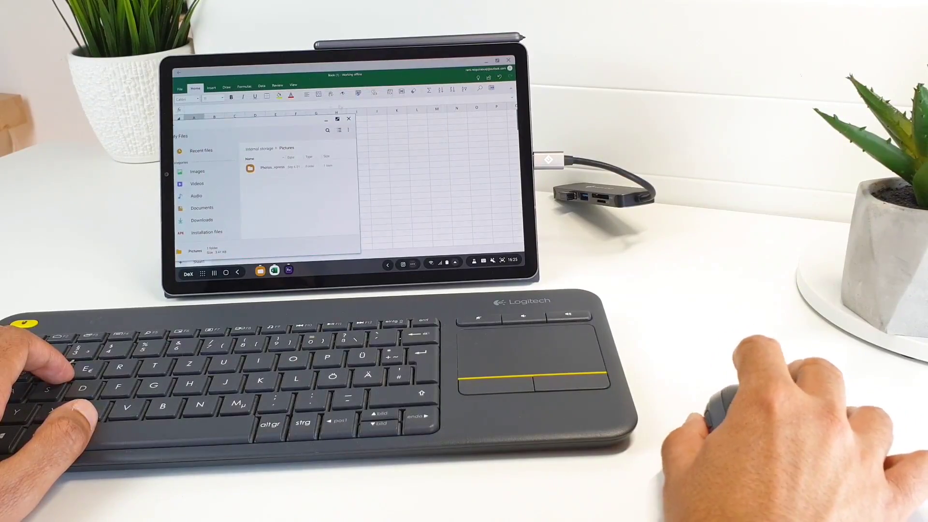
mouse_move(347, 74)
mouse_down()
mouse_move(375, 110)
mouse_move(364, 101)
mouse_up()
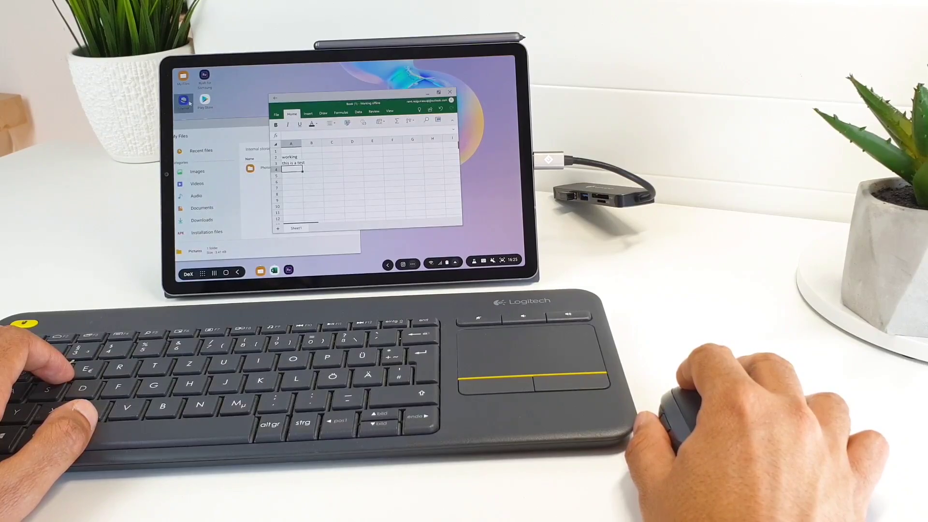
Maximize the browser, fix the search typo and search Google for 'tech ticking'
drag(278, 129, 309, 105)
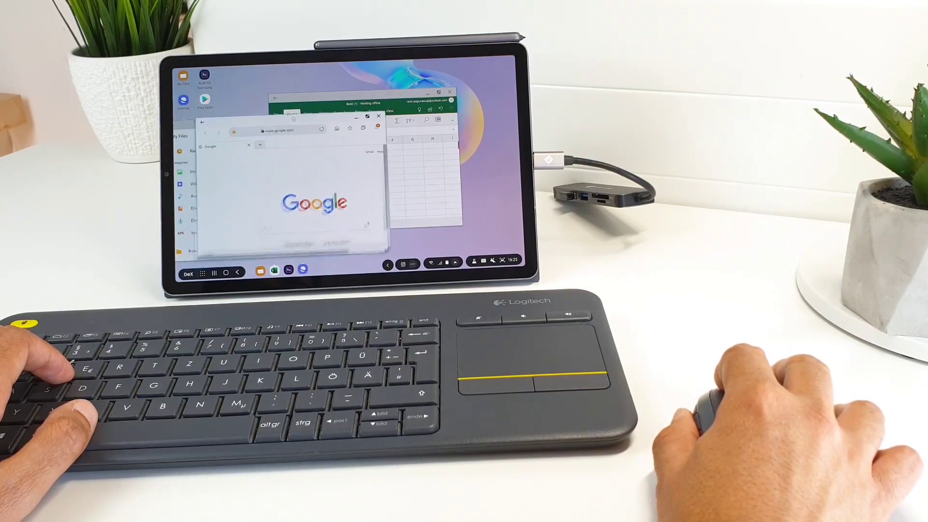
double_click(310, 106)
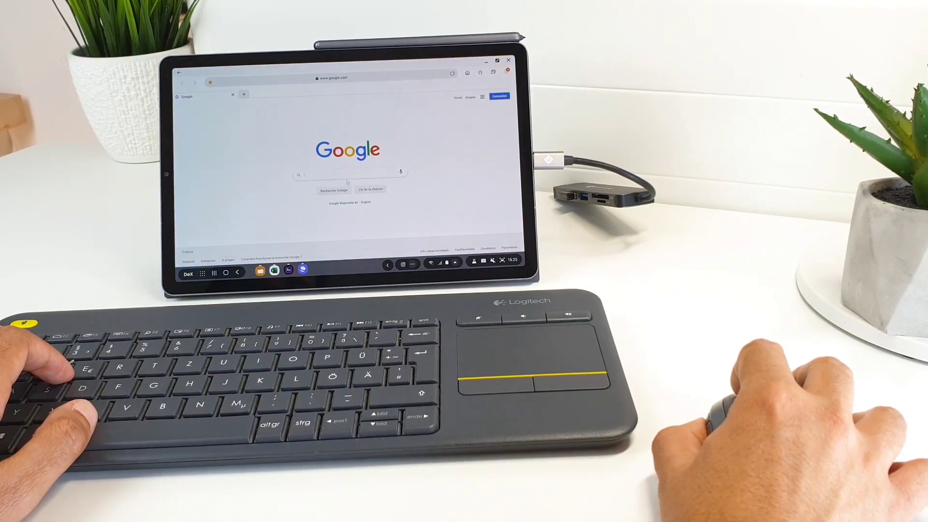
text(g)
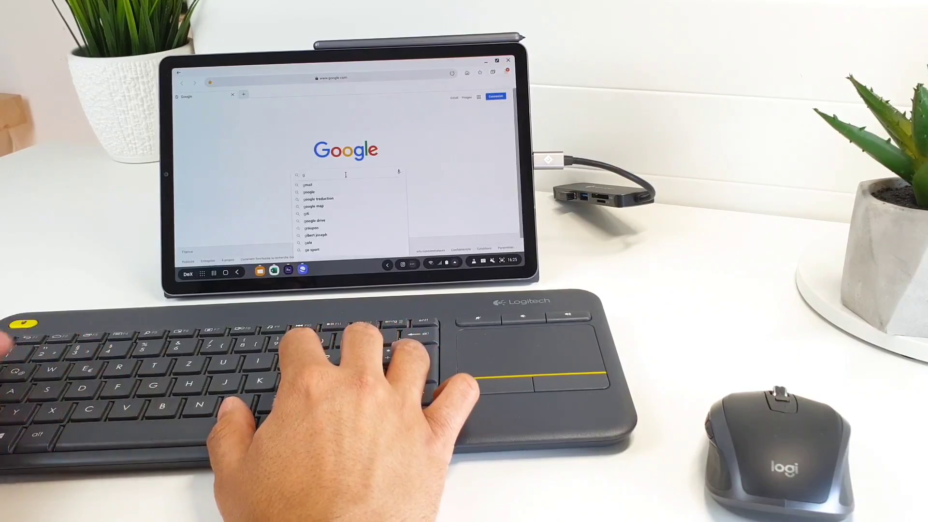
key(BackSpace)
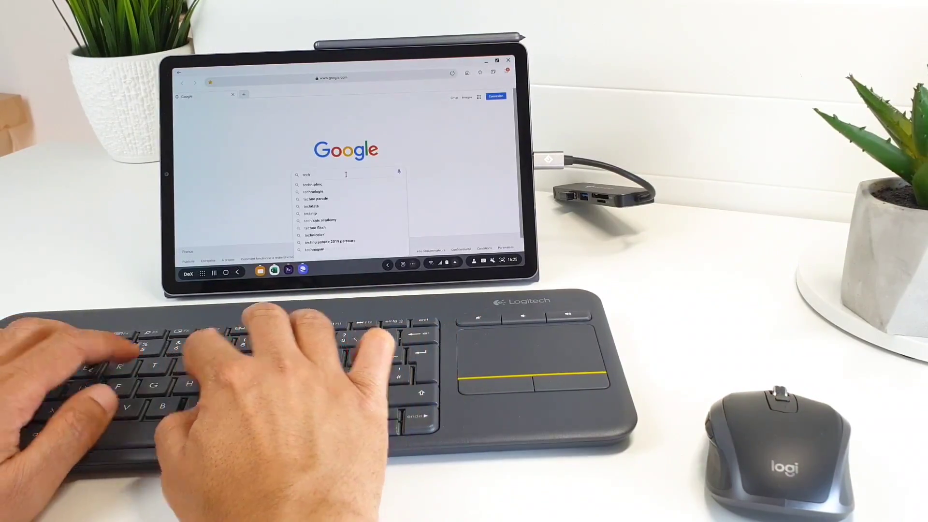
text(talking)
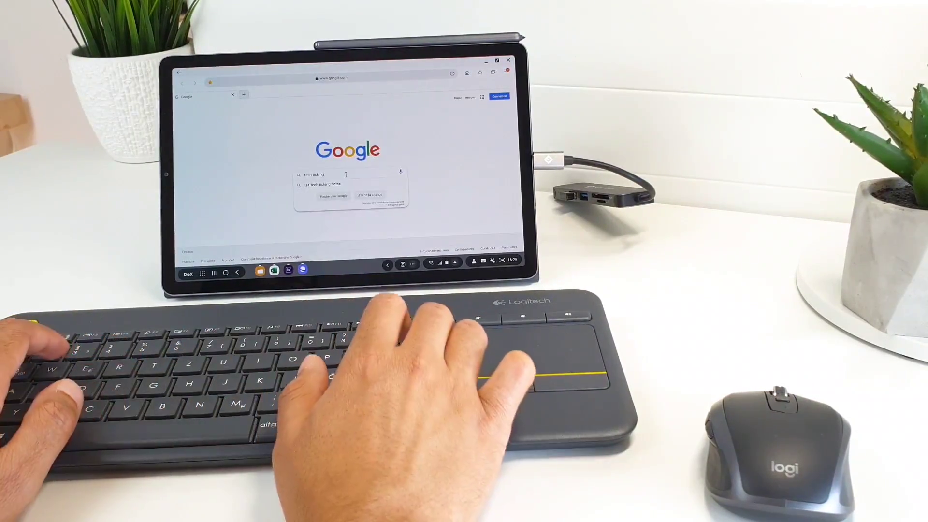
key(Return)
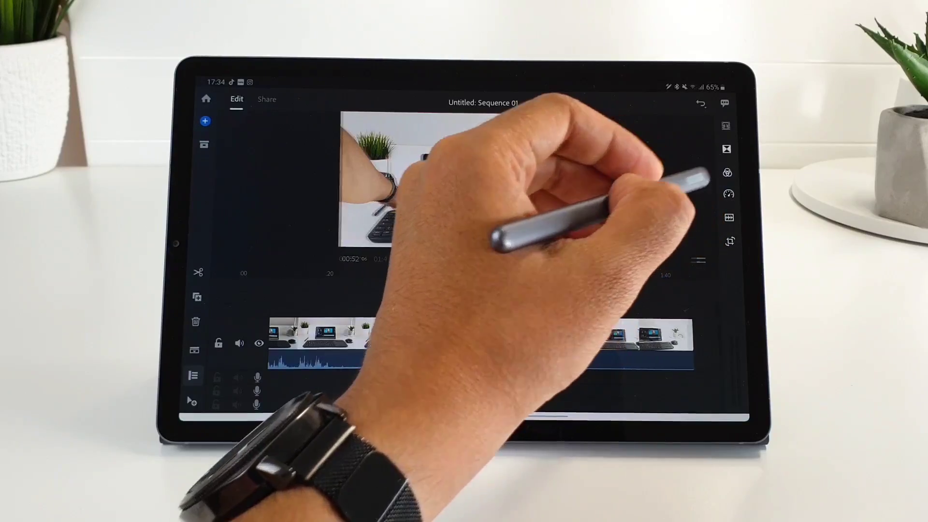
Raise the clip's exposure to 1.32, hide Project Assets and enlarge the timeline tracks
click(624, 146)
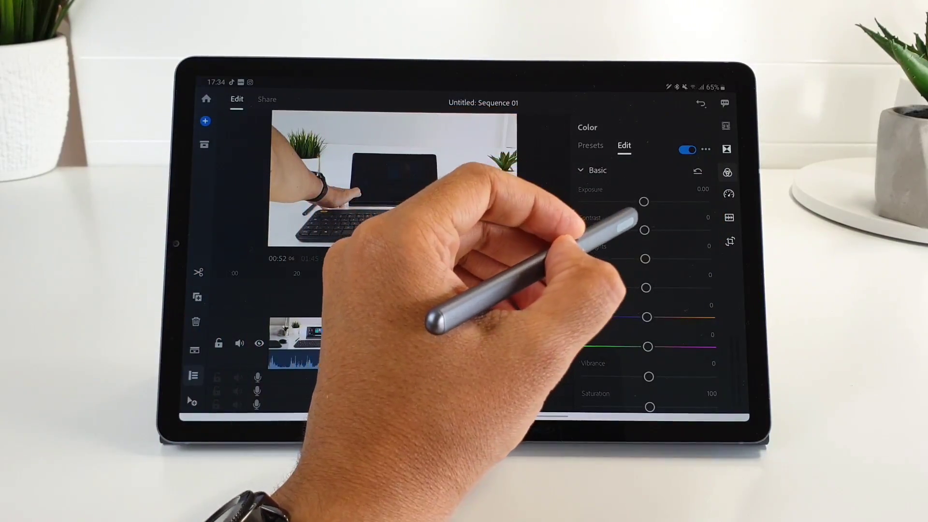
mouse_move(644, 202)
mouse_down()
mouse_move(656, 202)
mouse_move(644, 202)
mouse_up()
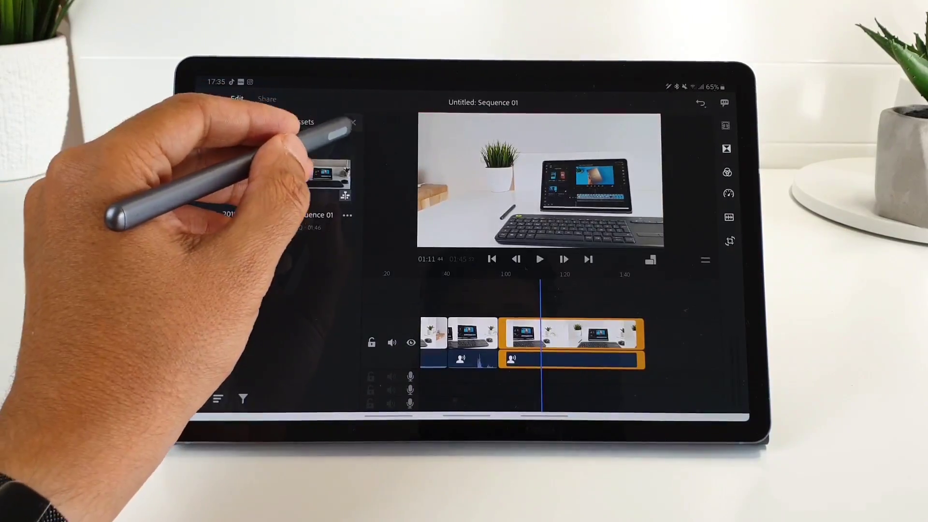
click(352, 122)
click(195, 375)
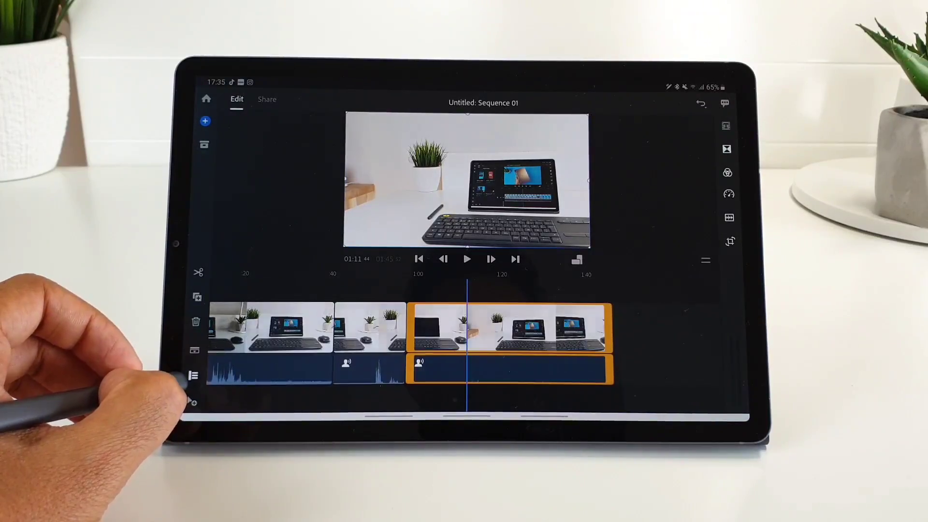
click(194, 374)
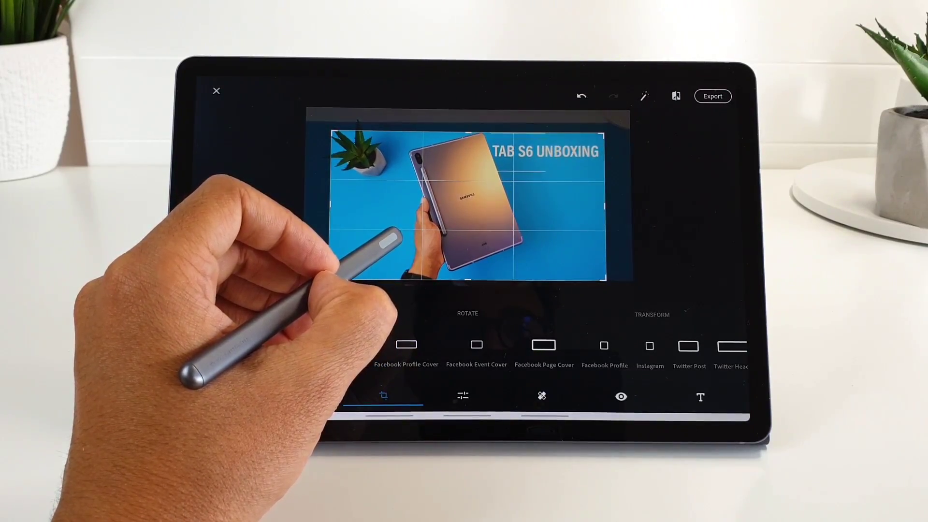
Move the TAB S6 UNBOXING thumbnail from cropping to the Adjustments tools
click(463, 396)
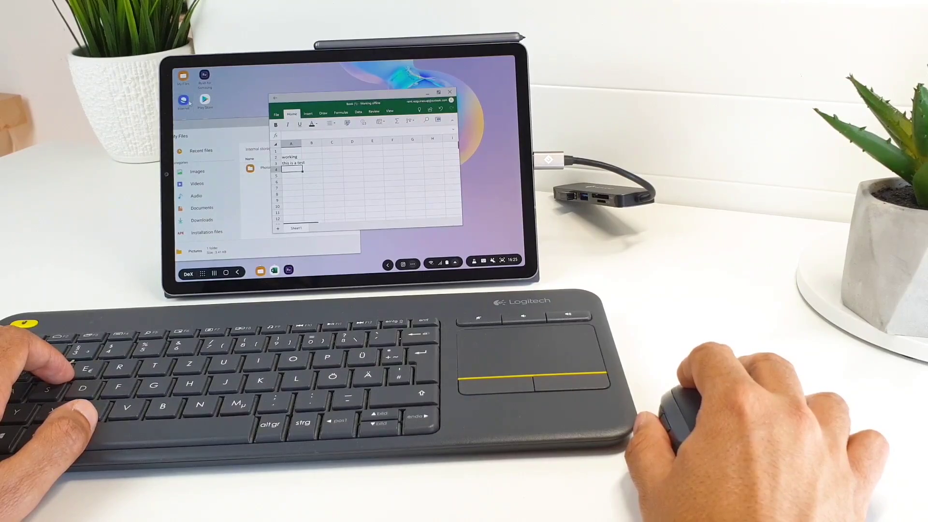
Launch a new Internet window from the desktop icon, move it and maximize it
double_click(185, 100)
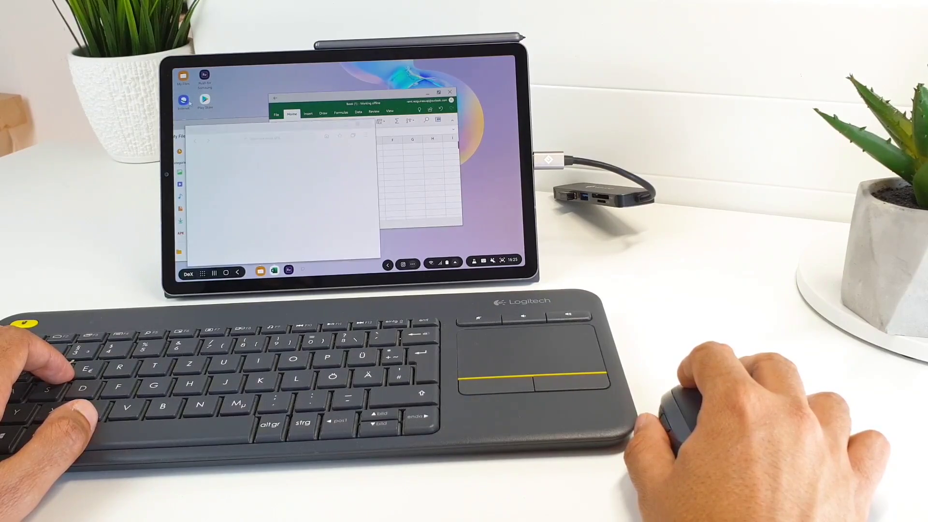
drag(278, 129, 303, 109)
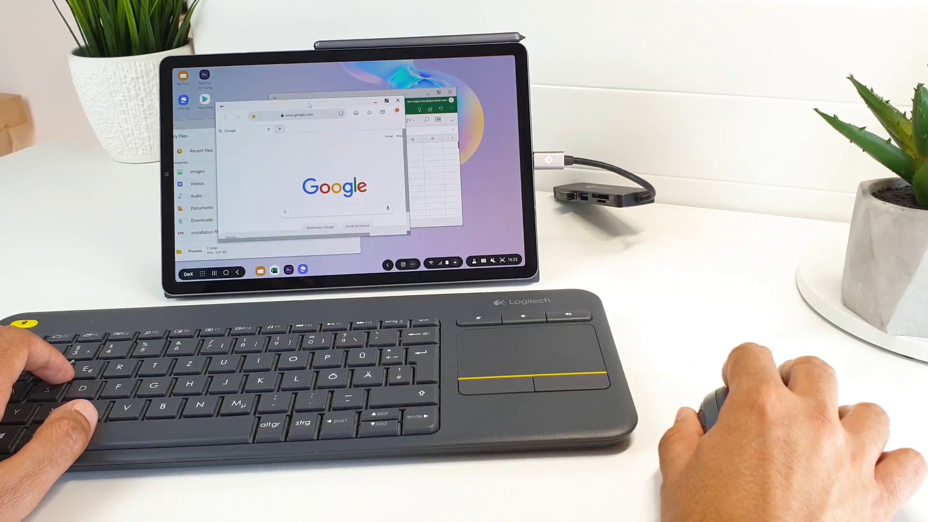
double_click(309, 105)
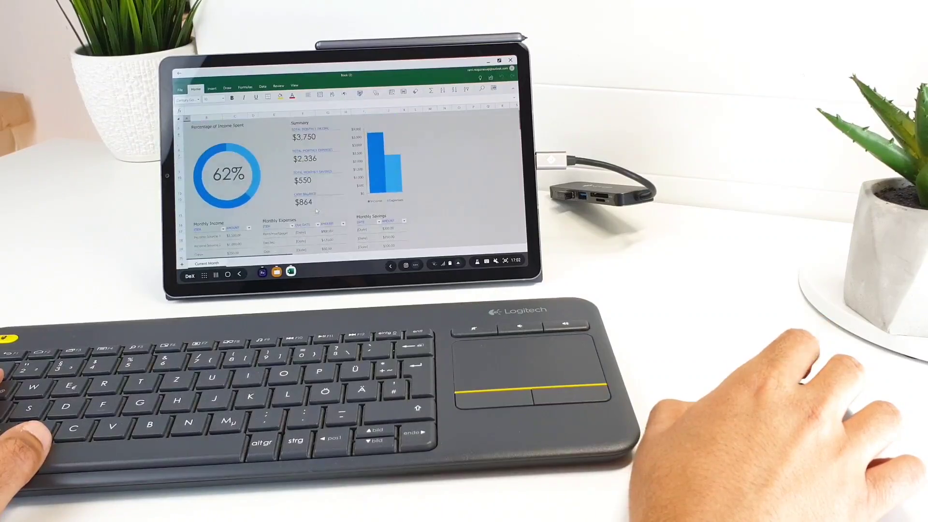
scroll(348, 181, up, 2)
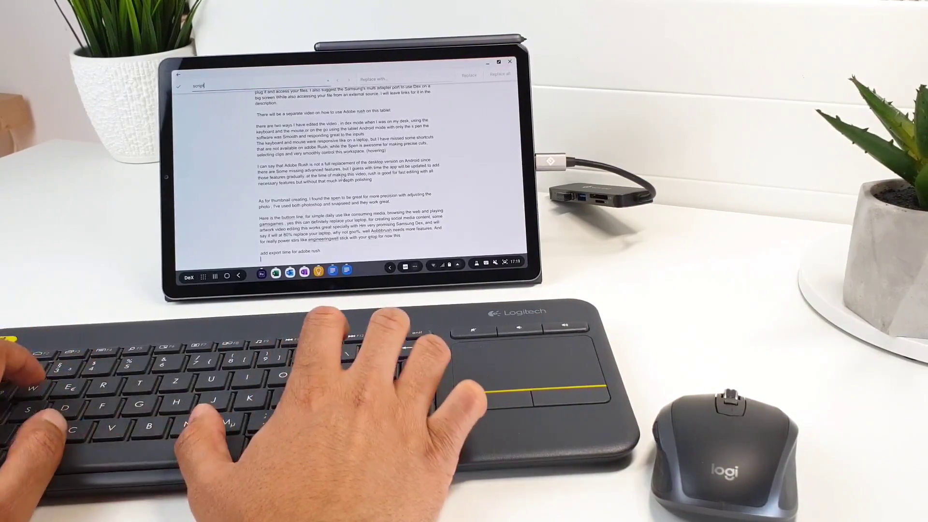
text(ript)
Search the notes document for 'script' to highlight its matches
key(Return)
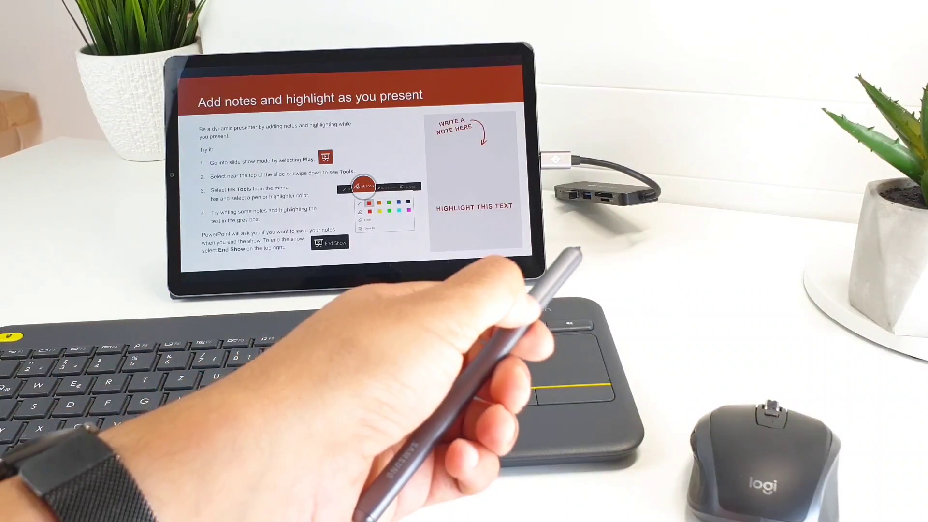
Advance the slideshow to the Built for touch slide, then return to Getting started
key(Right)
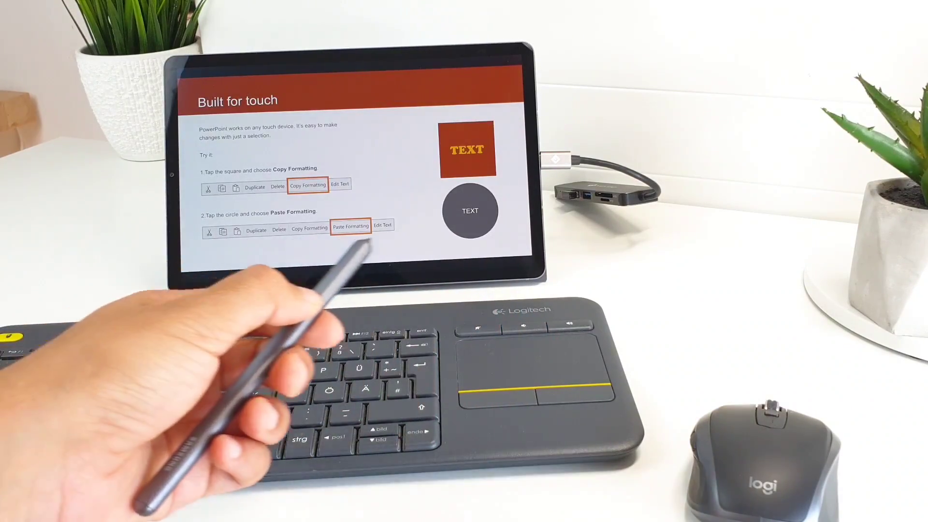
key(Left)
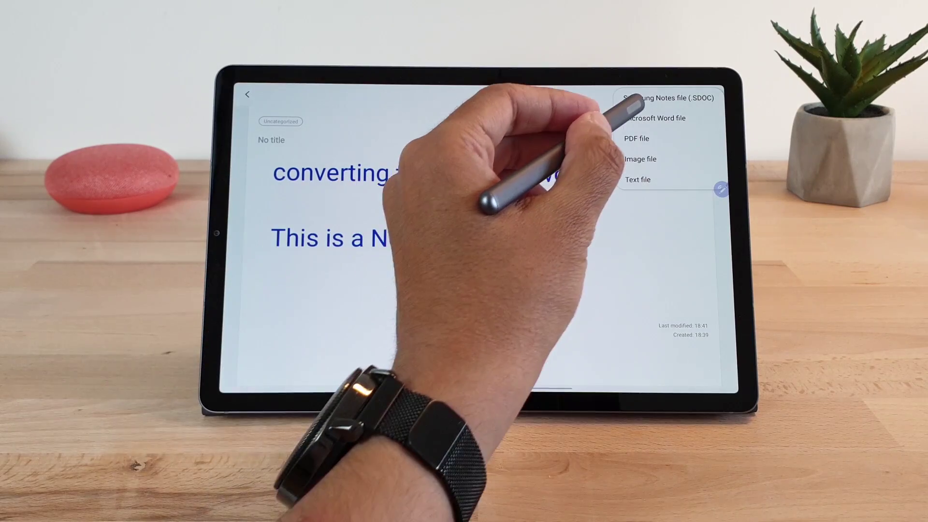
Export the note as a Microsoft Word file and open it in Word
click(655, 118)
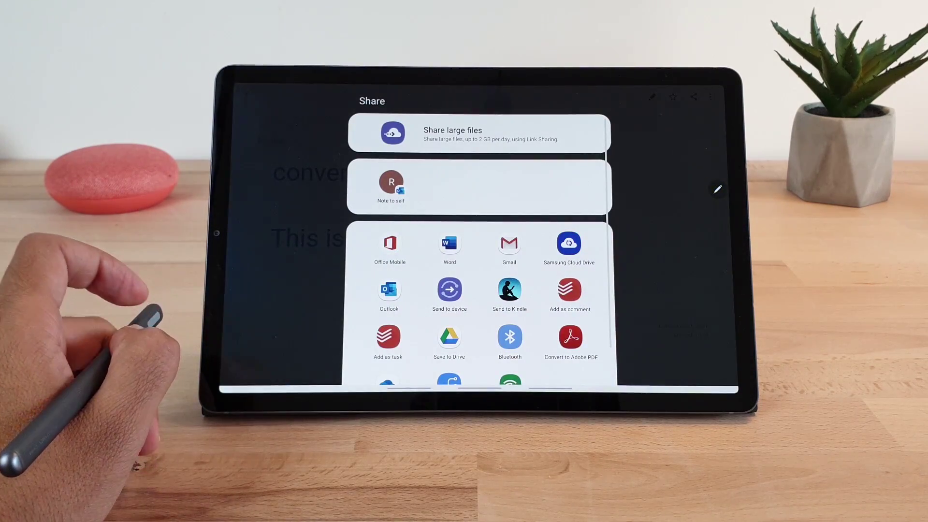
click(450, 249)
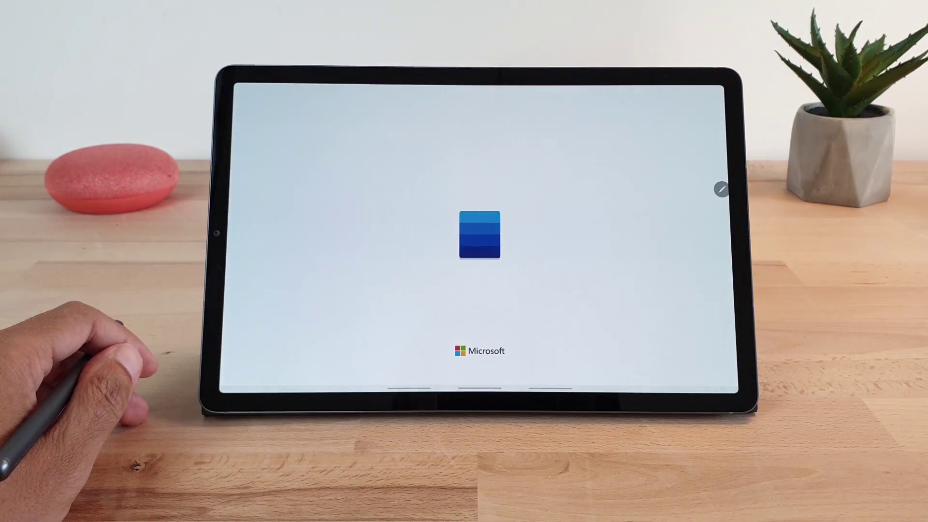